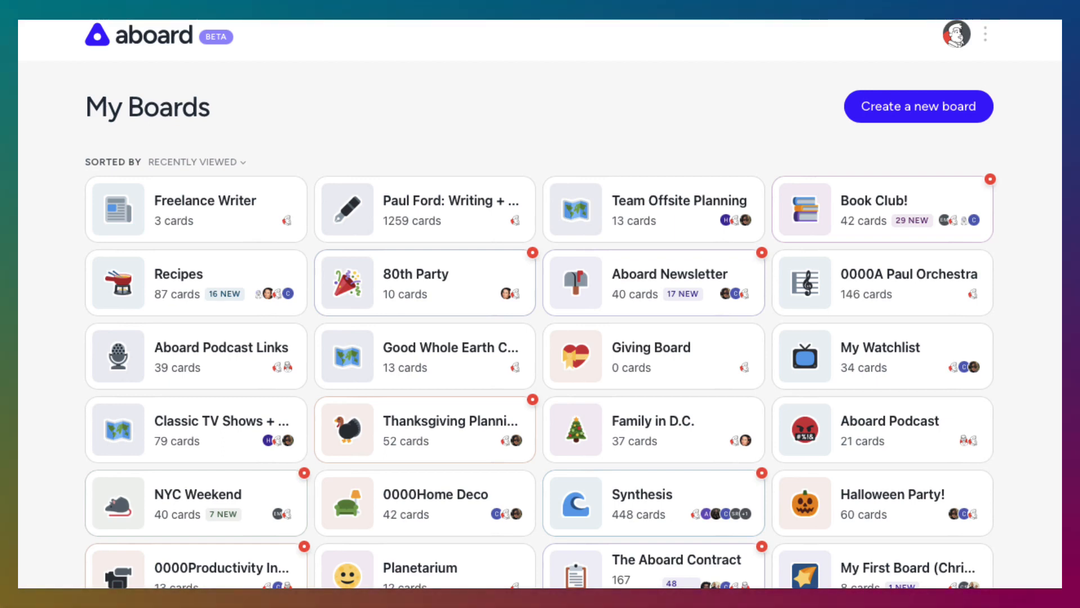
# Create a new board named "Freelance Writing" with the pencil icon and the brown color theme
pyautogui.click(963, 115)
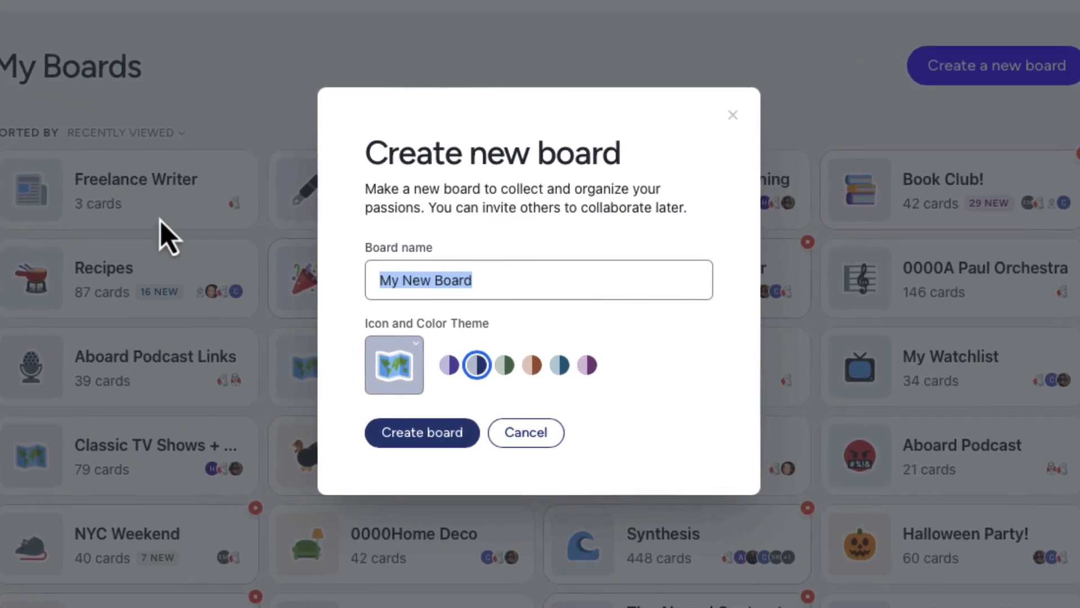
pyautogui.write('Freelance Writing')
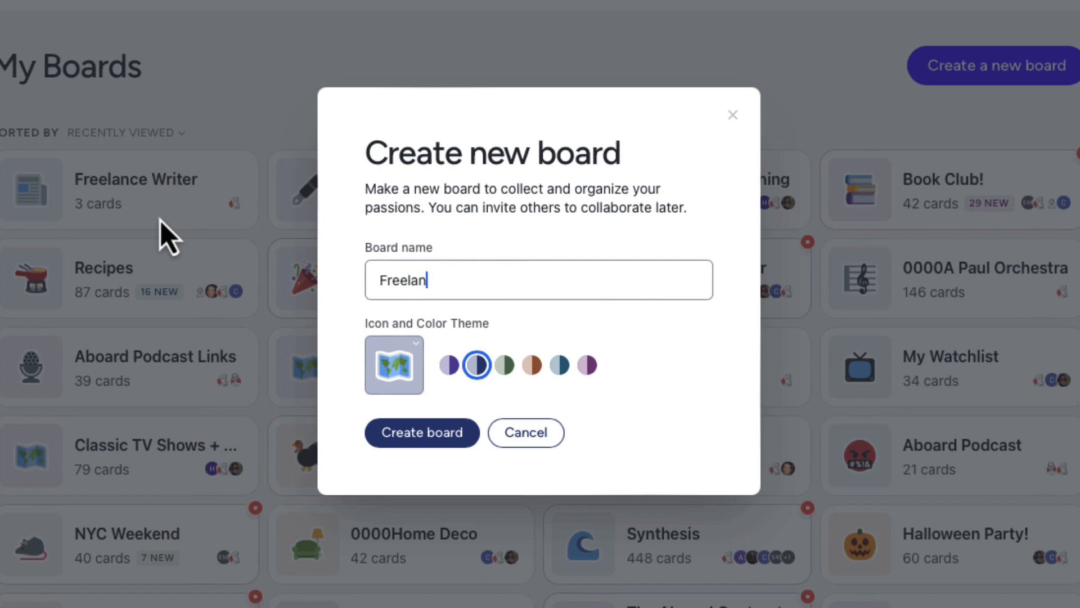
pyautogui.click(402, 368)
pyautogui.write('penci')
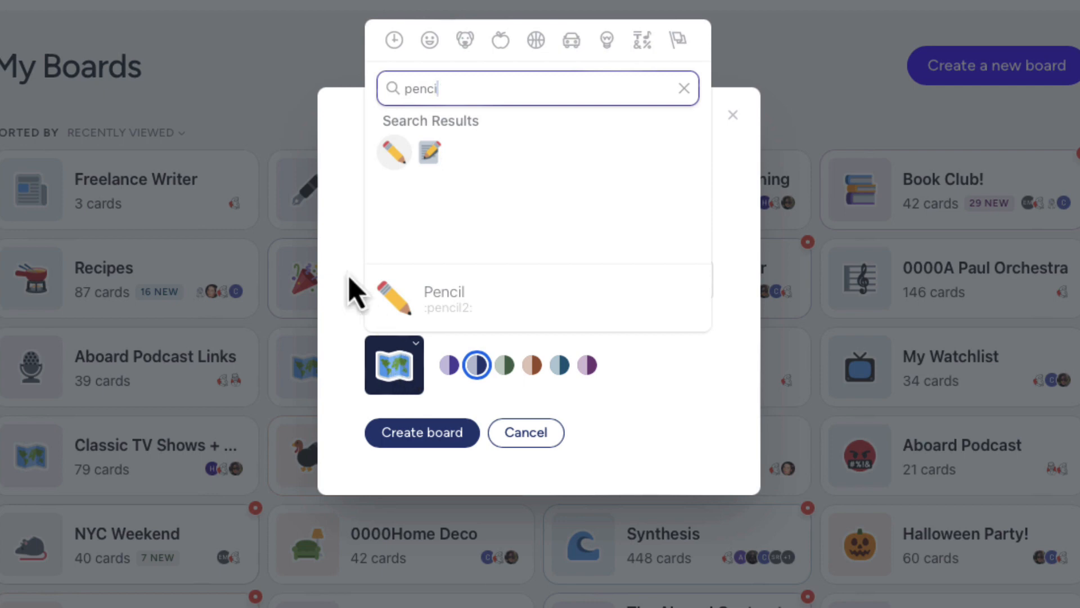
pyautogui.click(393, 152)
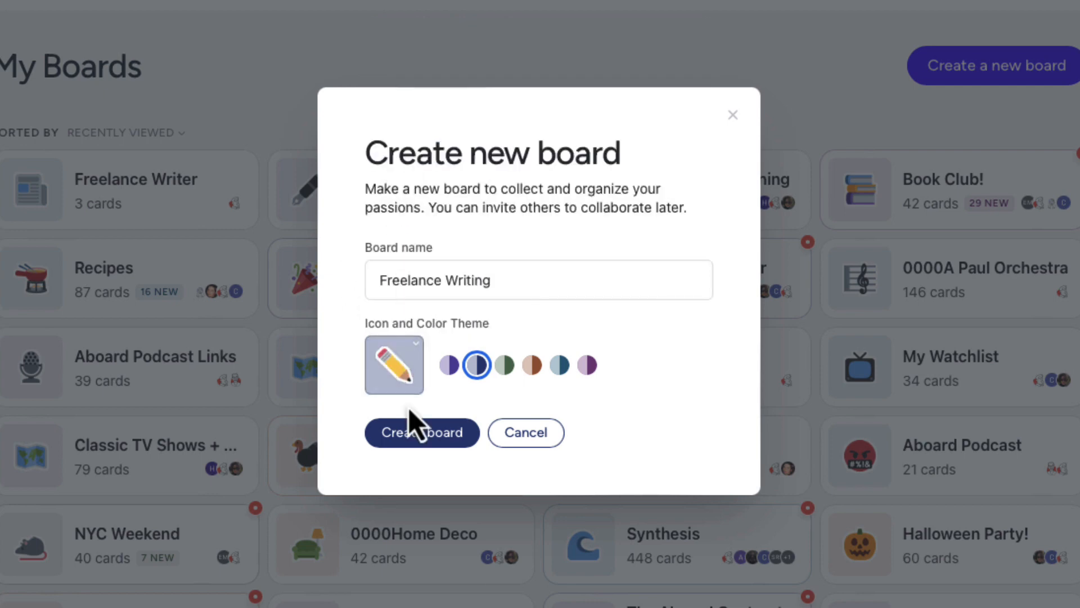
pyautogui.click(533, 366)
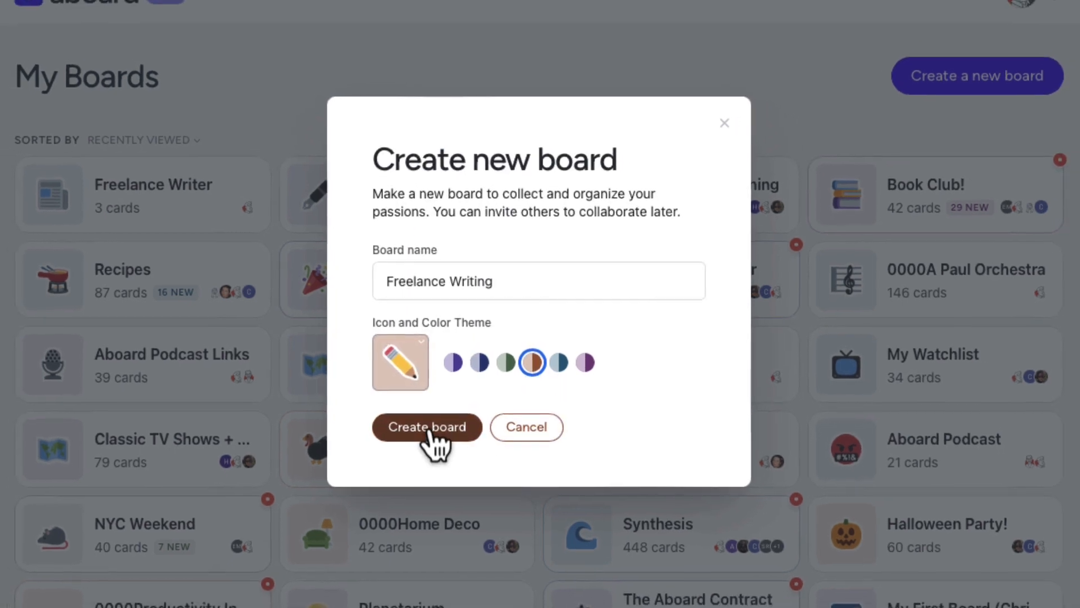
pyautogui.click(442, 415)
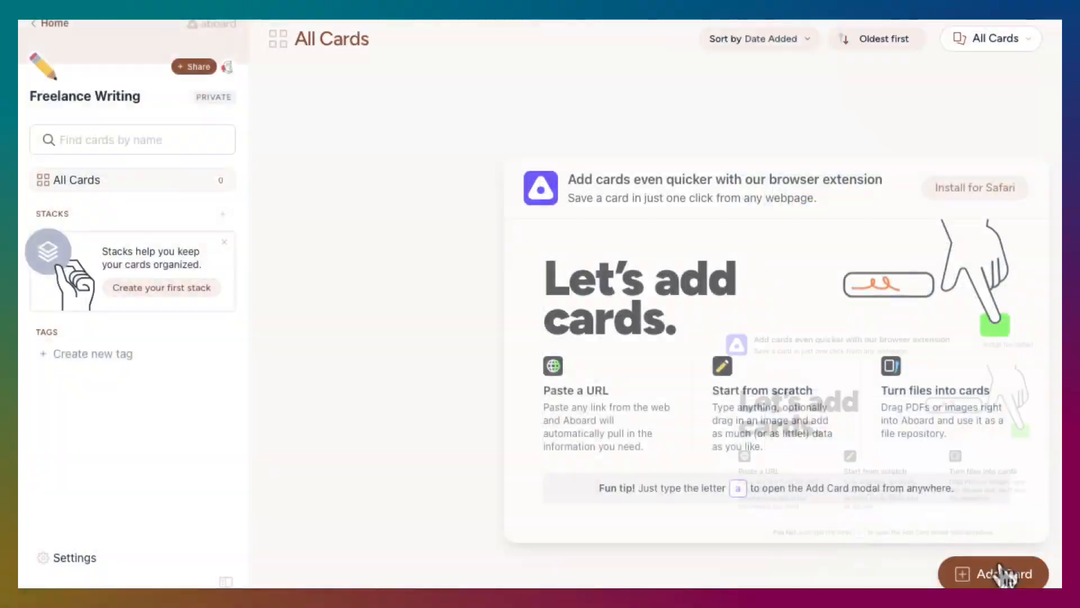
# Add two cards titled "Interview with local businesses worried about AI" and "Can AI do SEO?" to the board
pyautogui.click(990, 572)
pyautogui.write('Intervi')
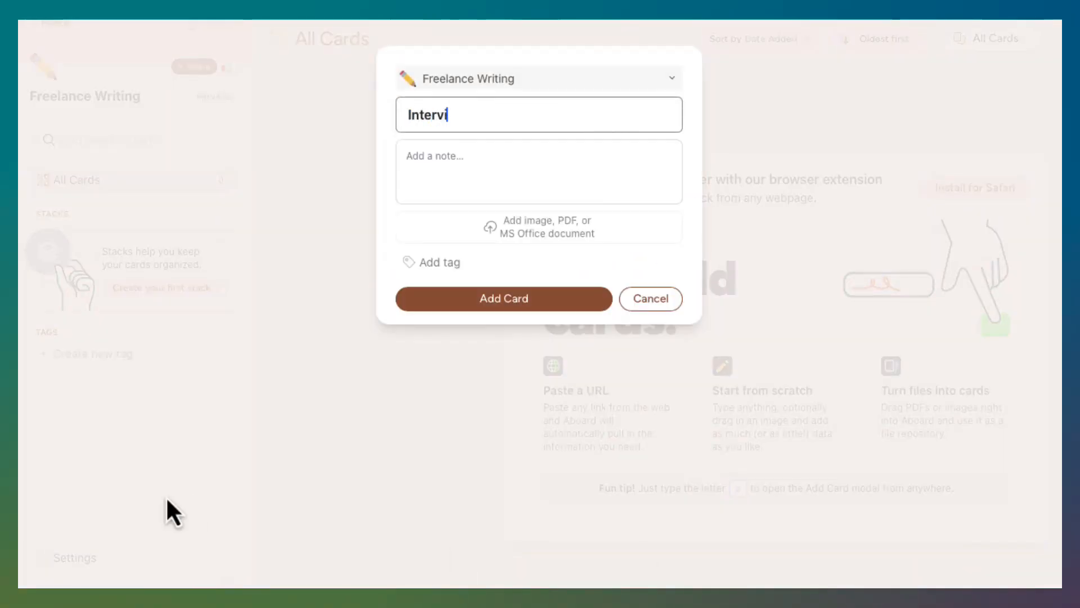
pyautogui.write('ew with local businesses worried about AI')
pyautogui.press('Return')
pyautogui.write('a')
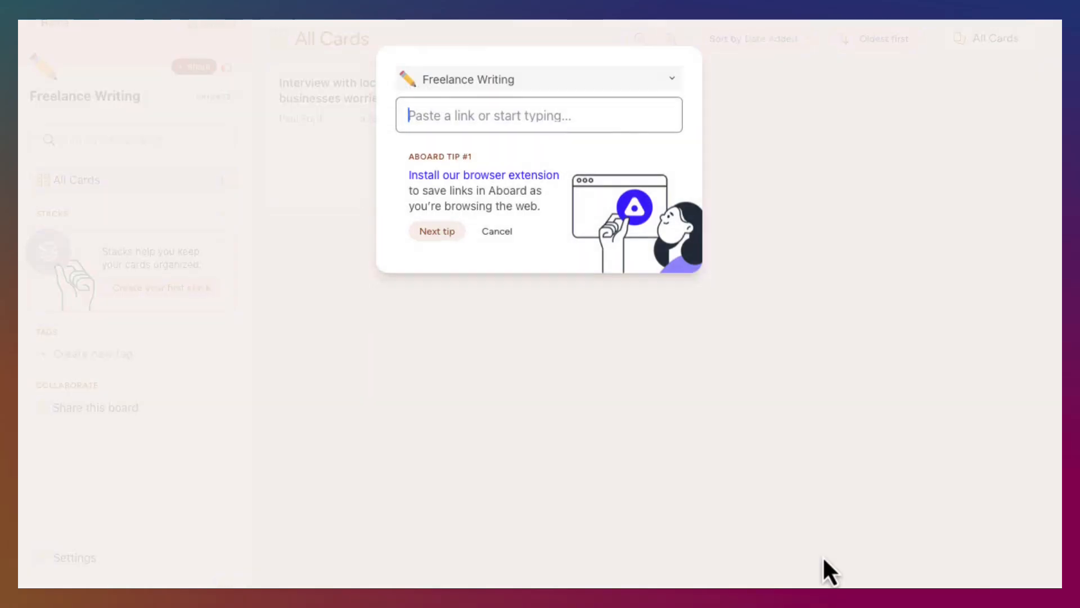
pyautogui.write('Can AI do SEO?')
pyautogui.click(544, 301)
# Add cards titled "Does social still work for advertising in 2023?", "Article 4" and "Article 5"
pyautogui.write('aToes social.')
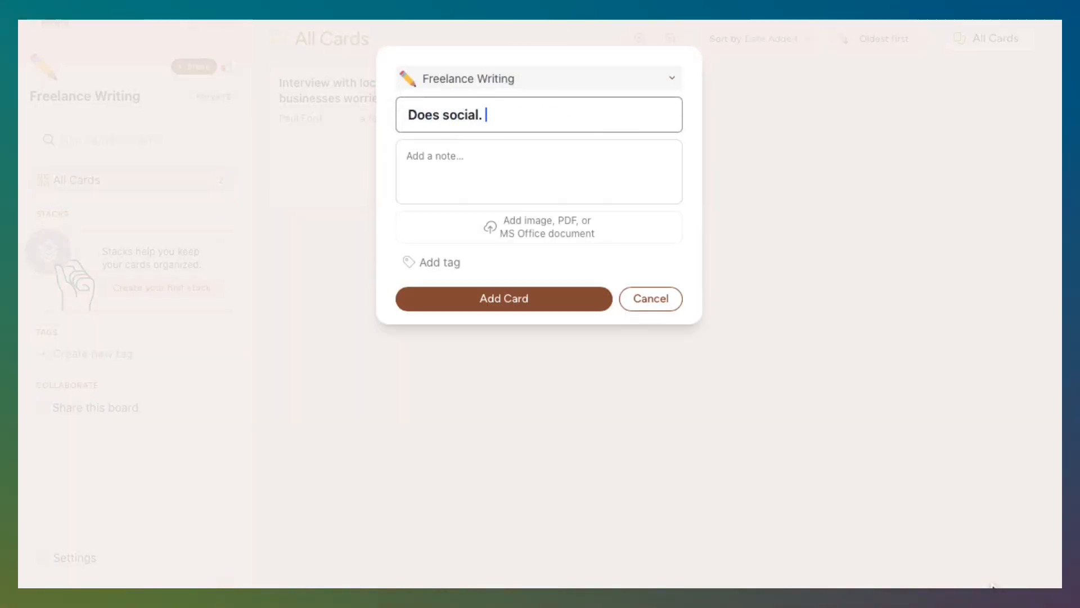
pyautogui.press('BackSpace')
pyautogui.press('BackSpace')
pyautogui.write('still work for advertising in 2023?')
pyautogui.press('Return')
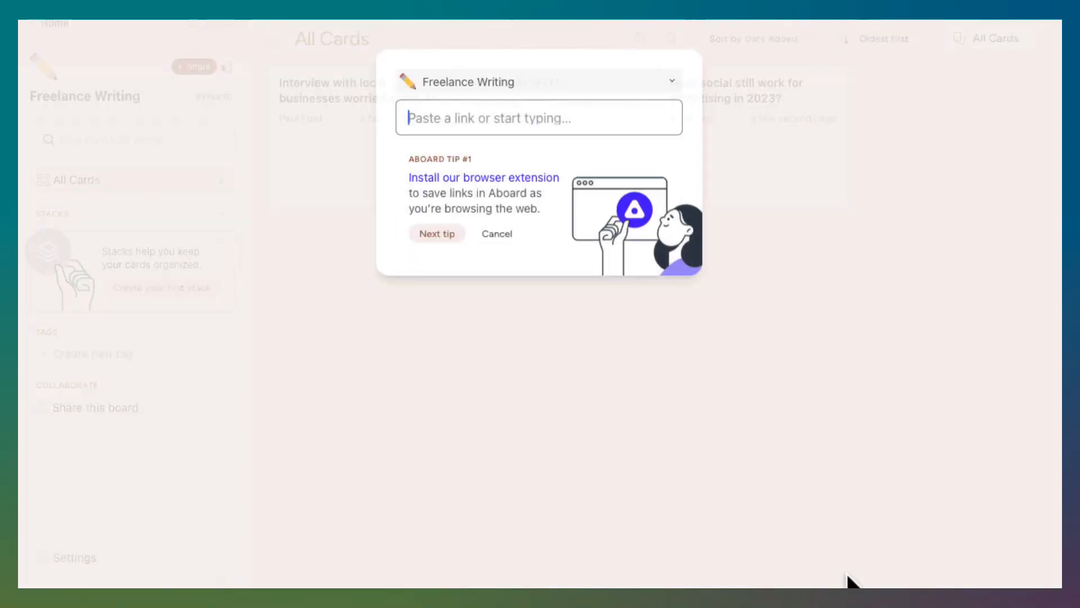
pyautogui.write('aArticle 5')
pyautogui.press('Return')
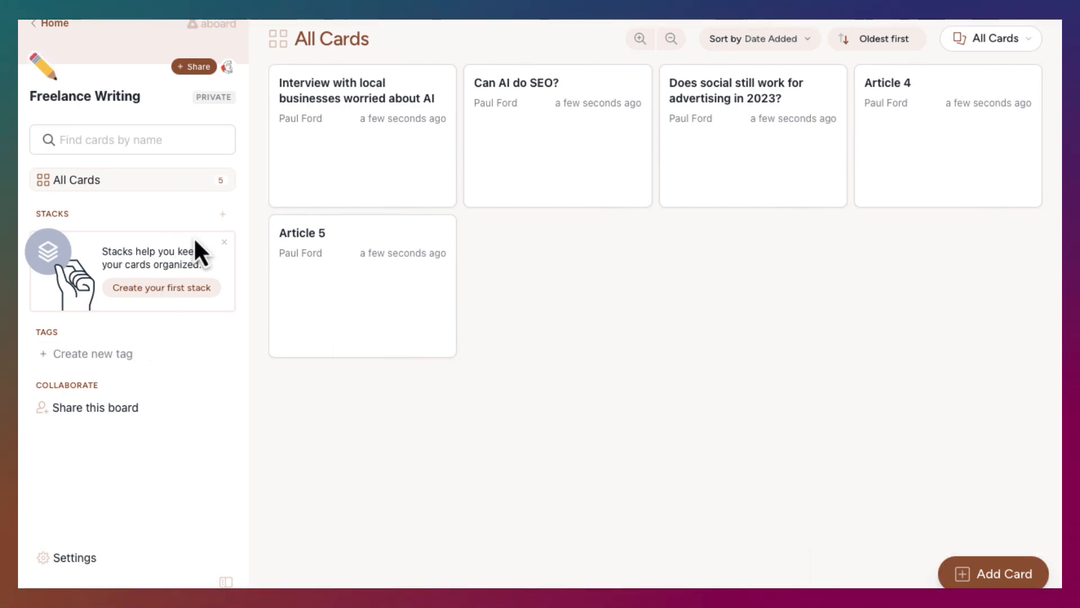
# Create a new stack named "Ideas" on the Freelance Writing board
pyautogui.click(223, 215)
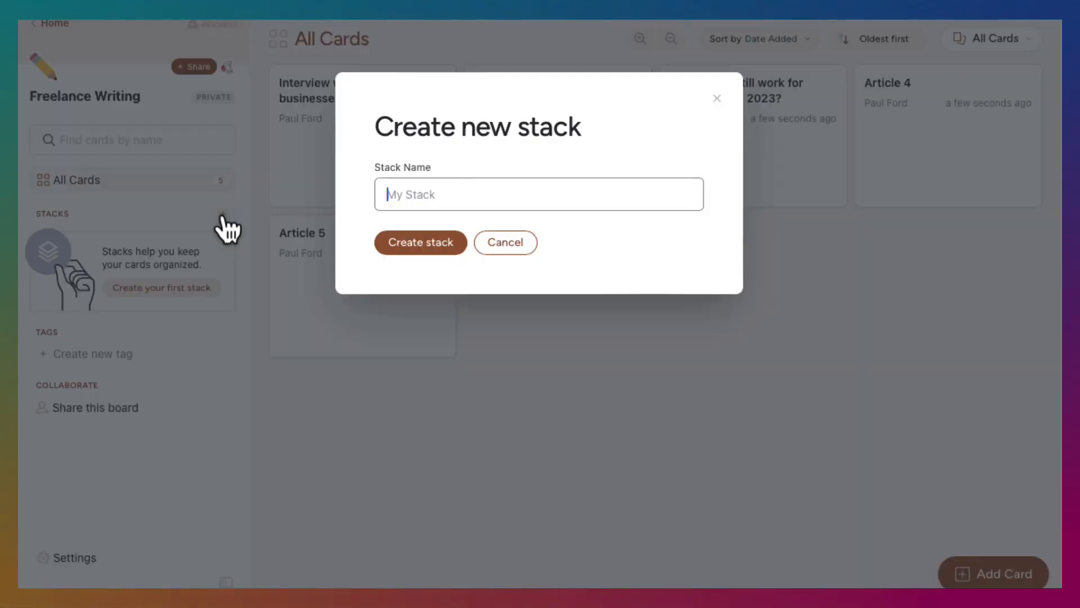
pyautogui.write('Ideas')
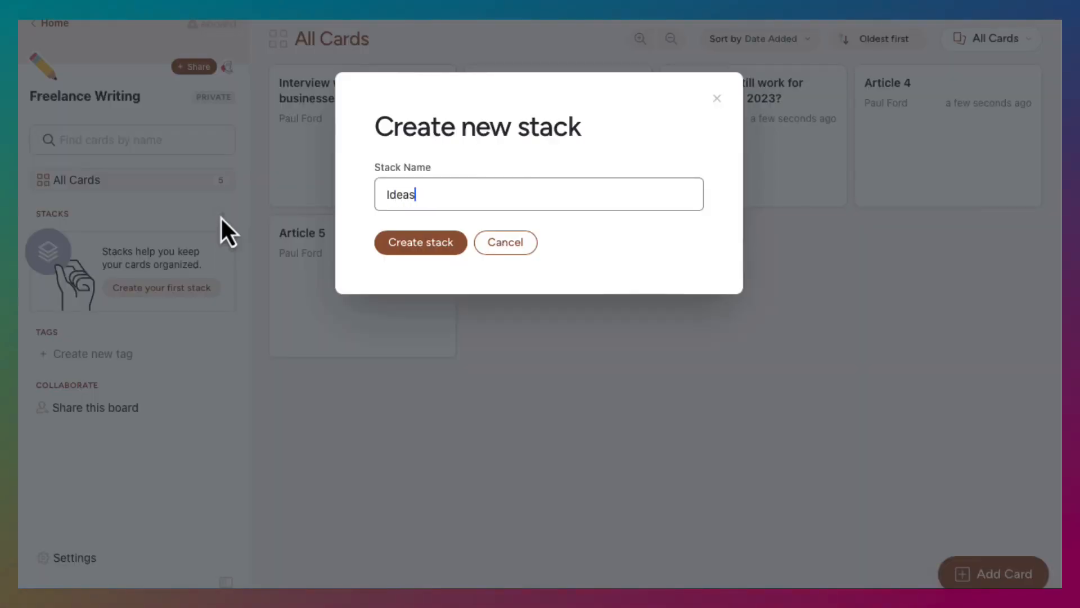
pyautogui.press('Return')
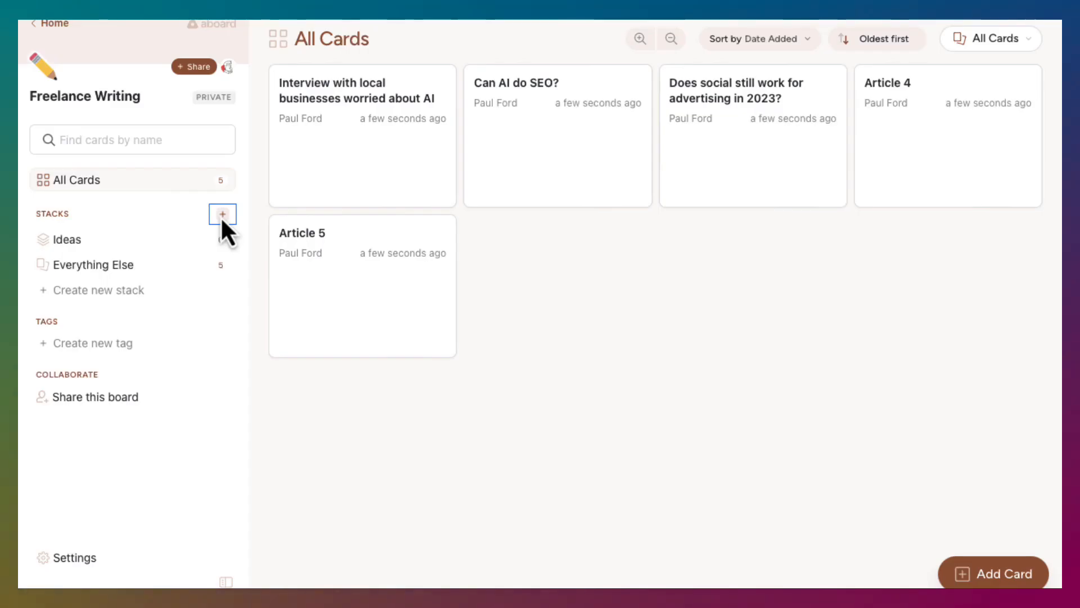
# Move all five cards from Everything Else into the Ideas stack
pyautogui.click(227, 274)
pyautogui.moveTo(349, 152); pyautogui.dragTo(197, 240)
pyautogui.moveTo(425, 150); pyautogui.dragTo(212, 237)
pyautogui.moveTo(345, 157); pyautogui.dragTo(210, 238)
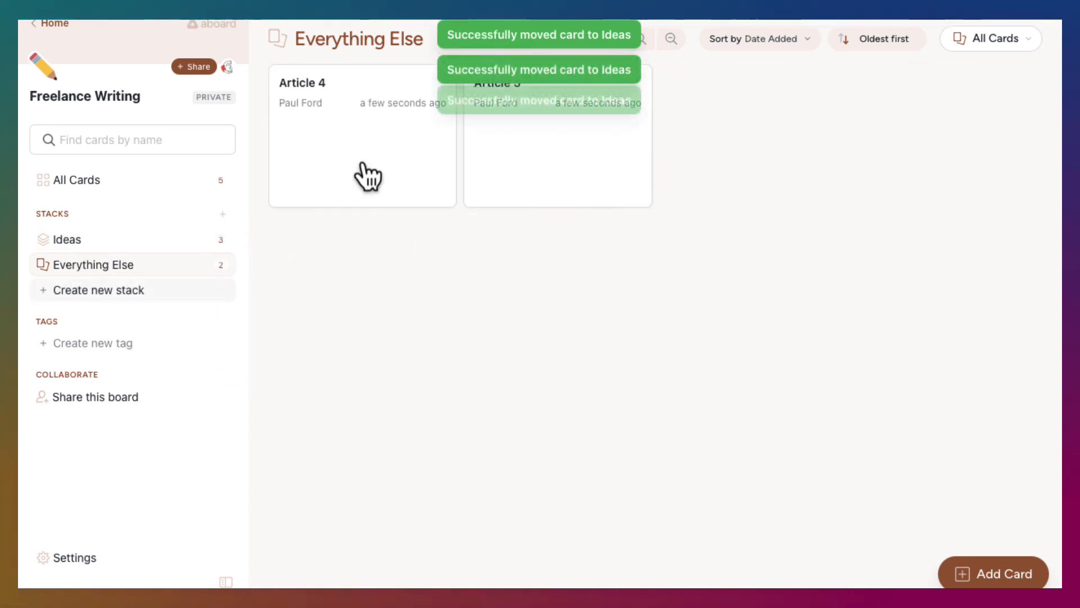
pyautogui.moveTo(367, 176); pyautogui.dragTo(197, 226)
pyautogui.moveTo(293, 192); pyautogui.dragTo(178, 248)
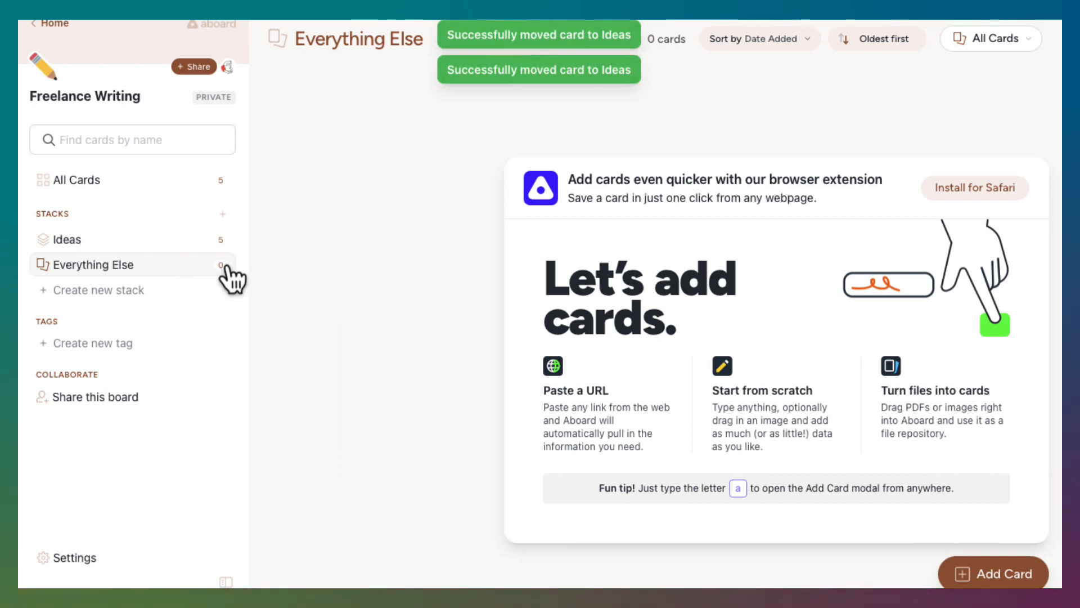
# Create two more stacks named "Pitched" and "Rejected"
pyautogui.click(223, 215)
pyautogui.write('Pitc')
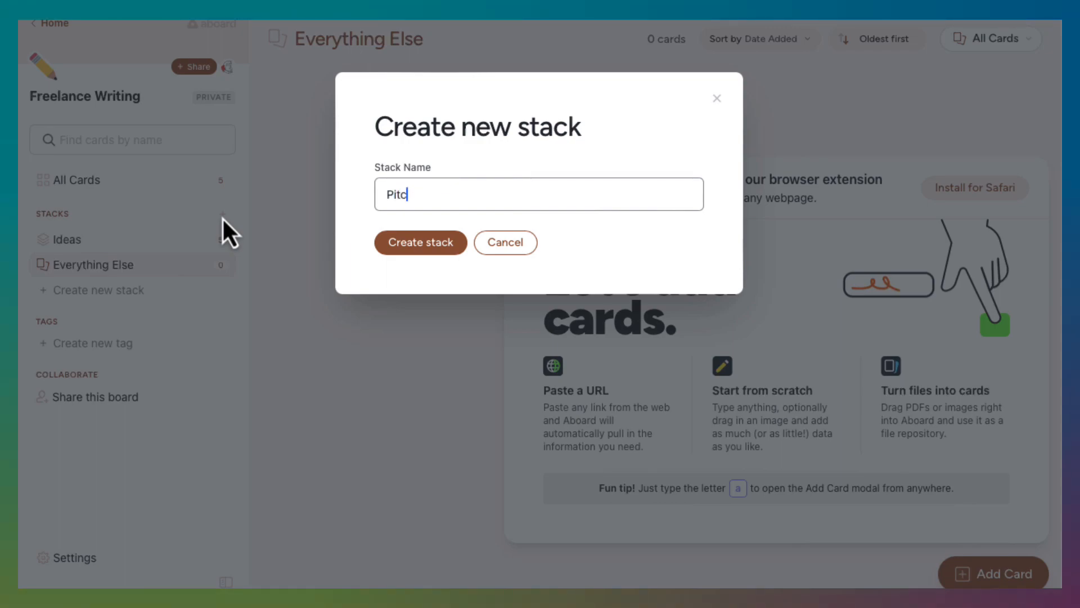
pyautogui.write('hed')
pyautogui.press('Return')
pyautogui.click(216, 218)
pyautogui.write('Rejected')
pyautogui.press('Return')
# Create the remaining workflow stacks, named "Assigned", "Due" and "Done"
pyautogui.click(216, 218)
pyautogui.write('Ass')
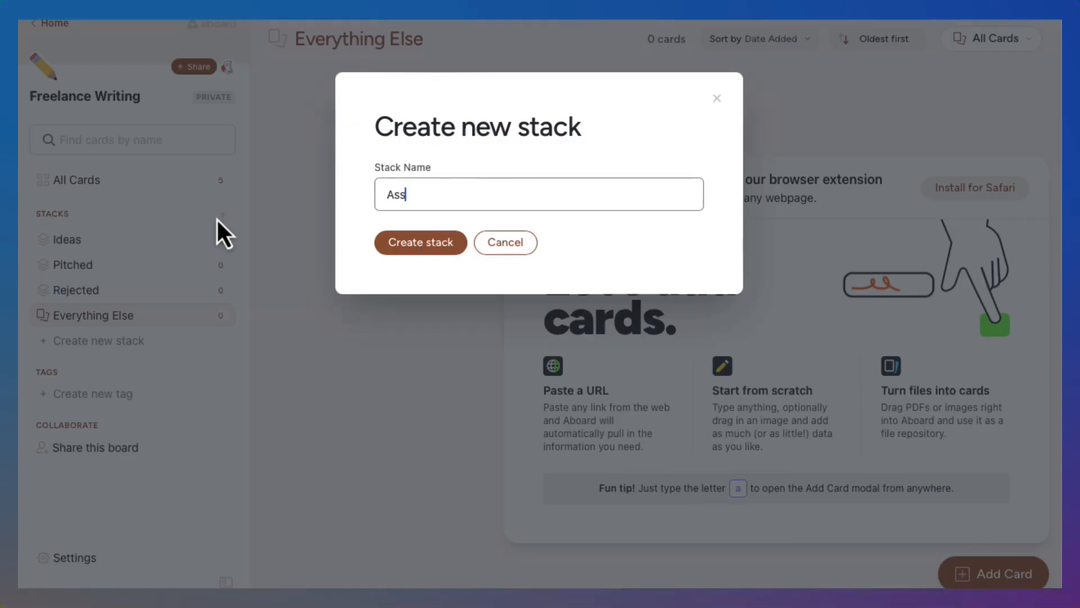
pyautogui.write('igned')
pyautogui.press('Return')
pyautogui.click(223, 216)
pyautogui.write('Due')
pyautogui.press('Return')
pyautogui.click(223, 215)
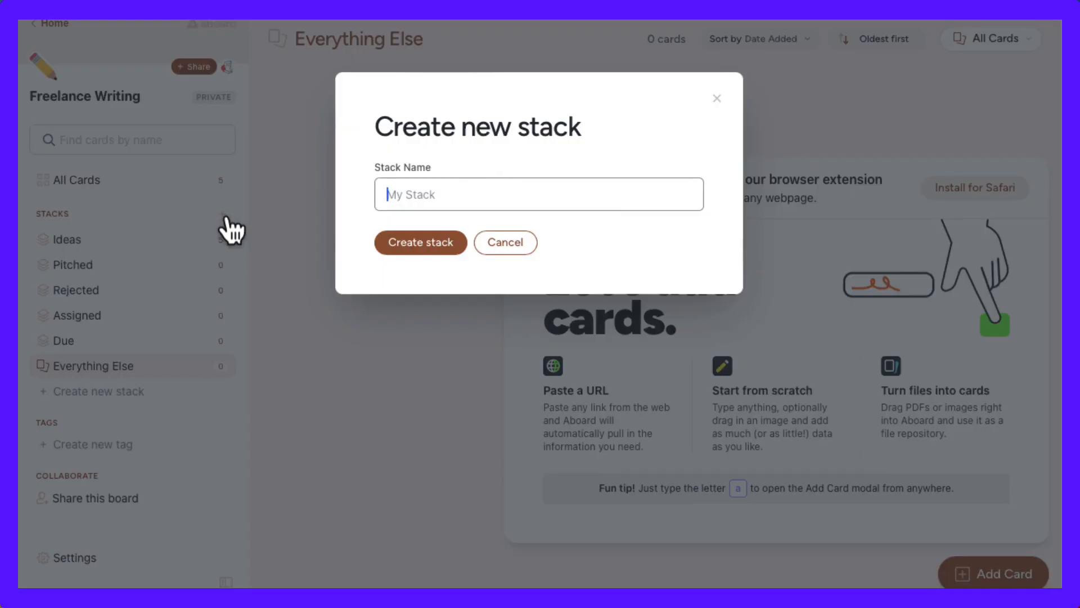
pyautogui.write('Done')
pyautogui.press('Return')
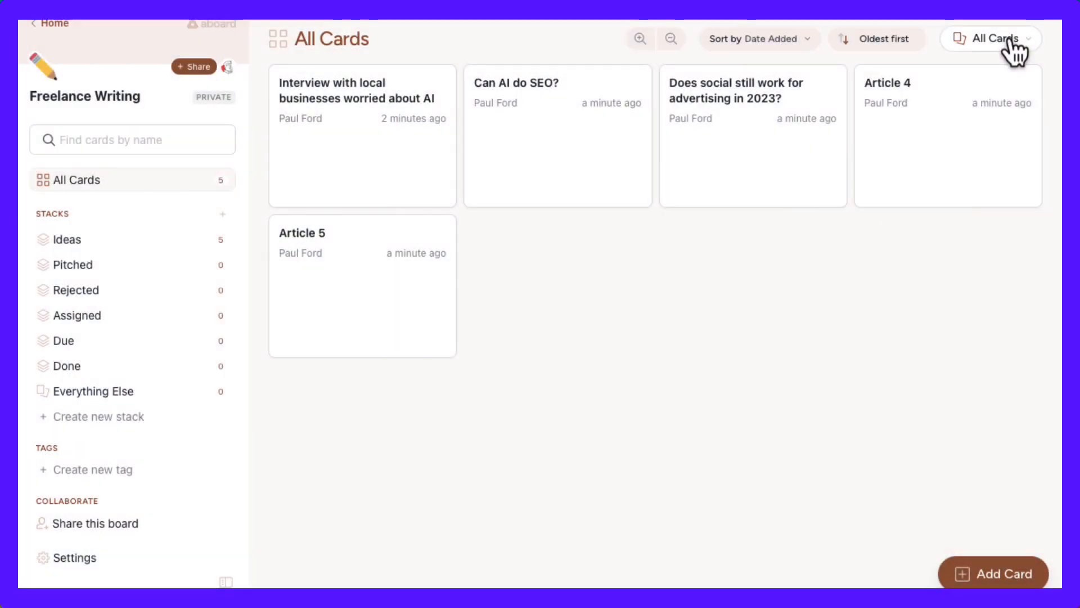
# Switch the Freelance Writing board's card display to the Kanban view
pyautogui.click(1008, 40)
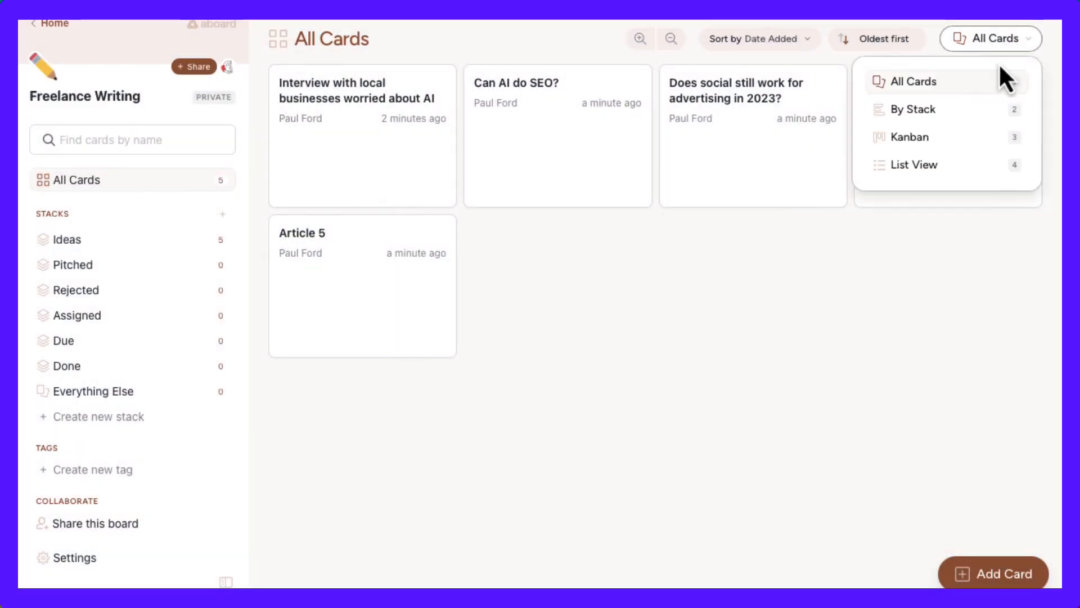
pyautogui.click(982, 137)
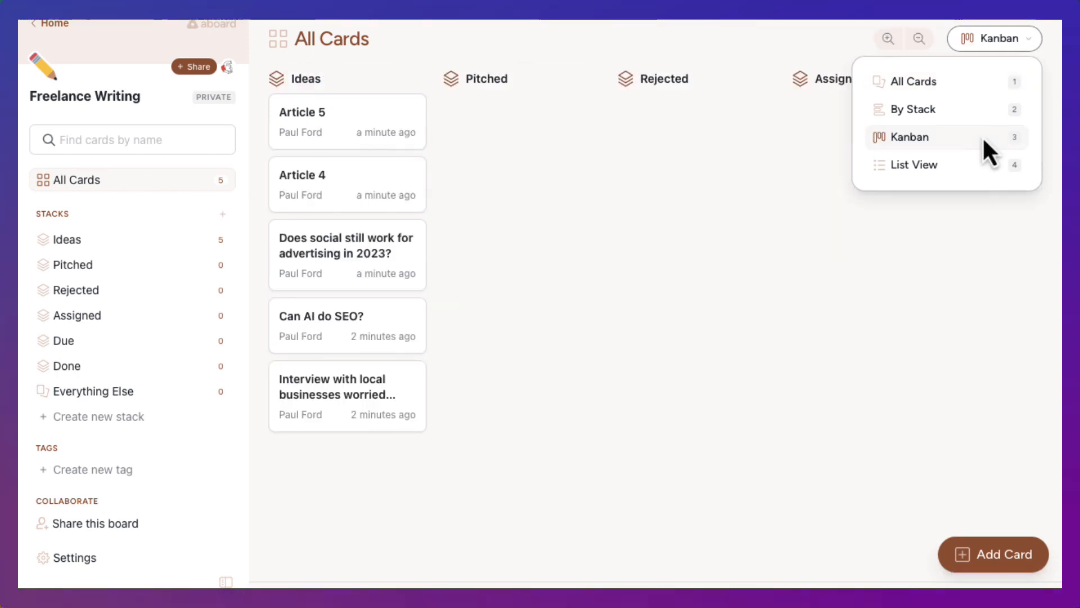
pyautogui.click(572, 198)
# Move the "Interview with local businesses worried about AI" card from Ideas to Pitched
pyautogui.hscroll(3, 540, 184)
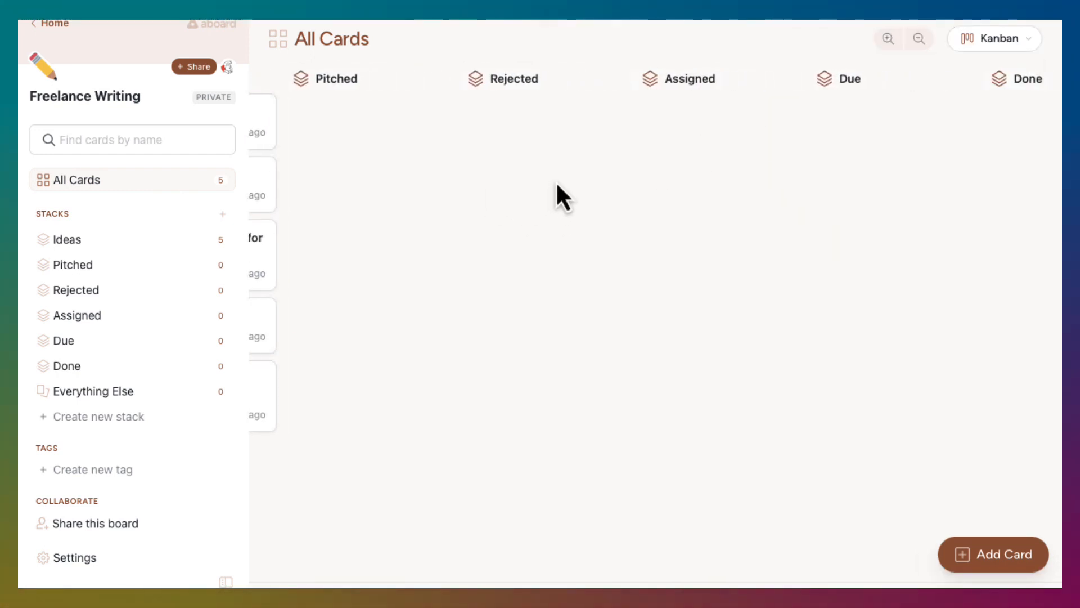
pyautogui.hscroll(5, 557, 181)
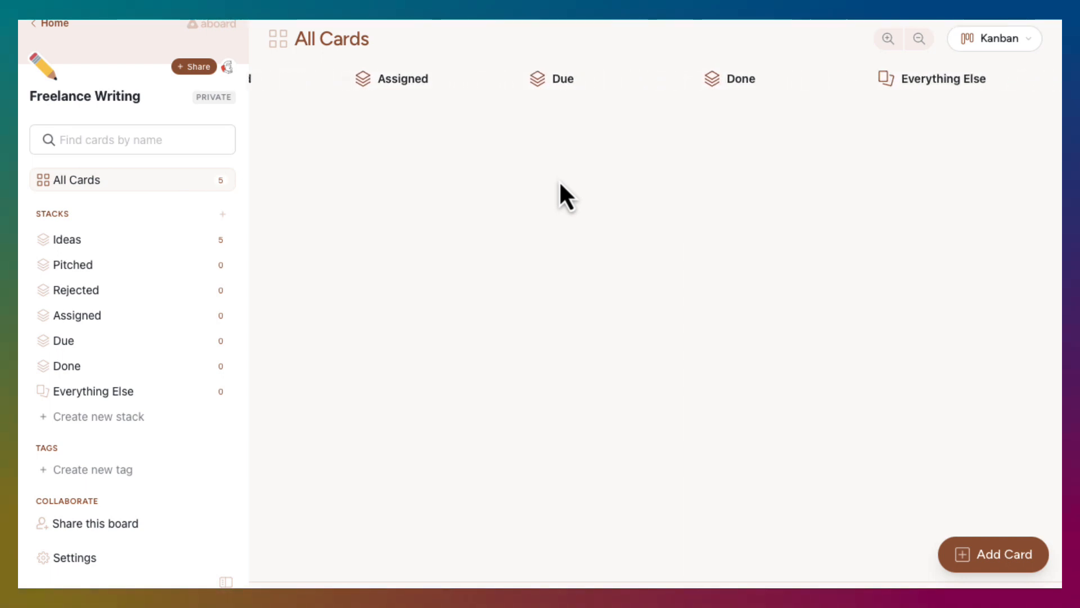
pyautogui.hscroll(-8, 559, 184)
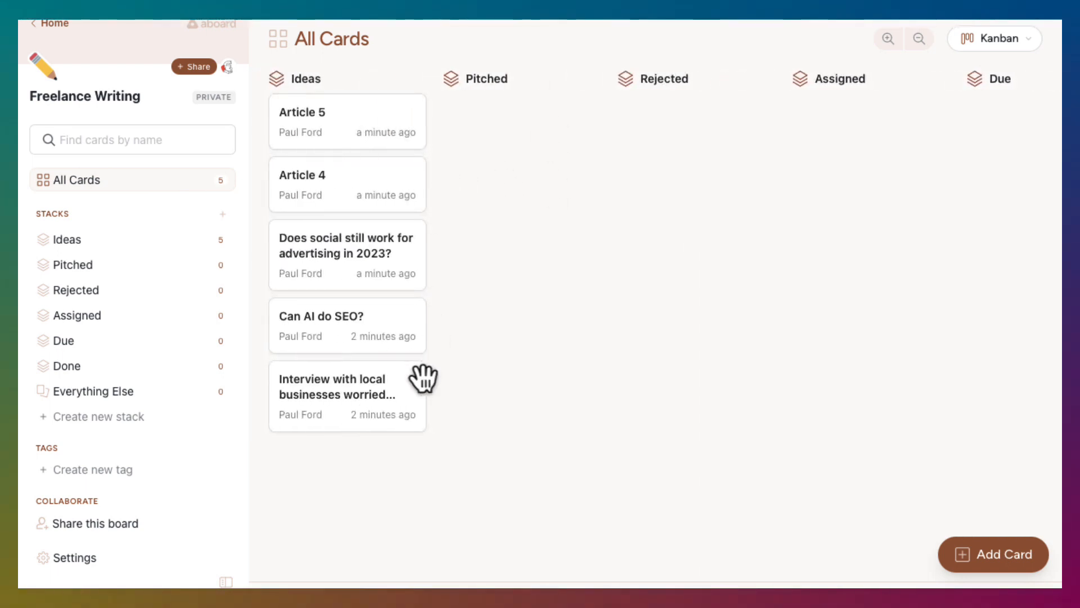
pyautogui.moveTo(379, 415); pyautogui.dragTo(548, 130)
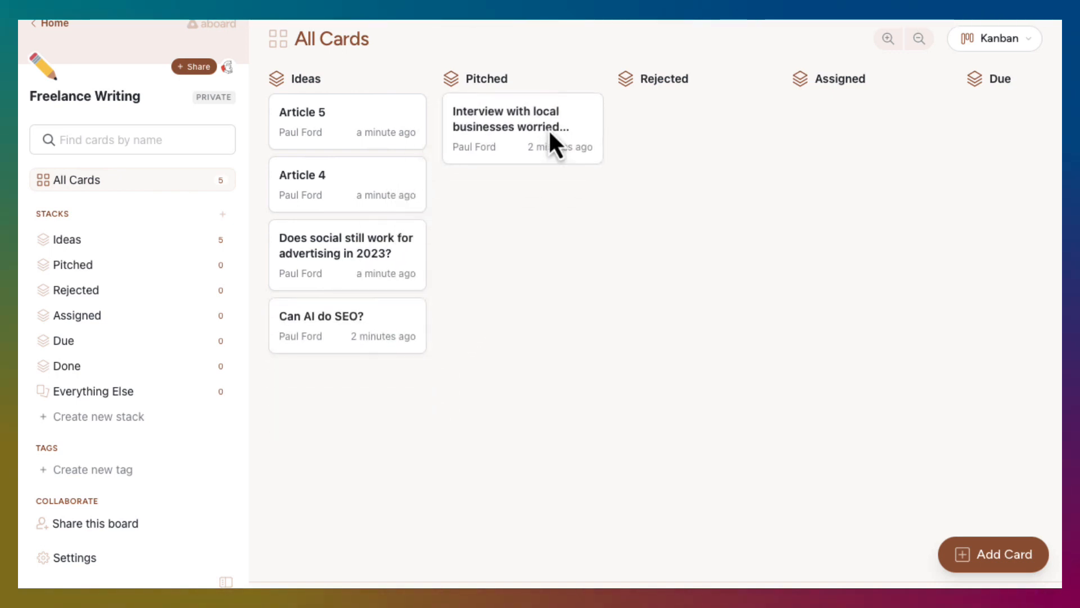
# Open the interview card to look at its details and comment field, leaving it without a comment
pyautogui.click(514, 144)
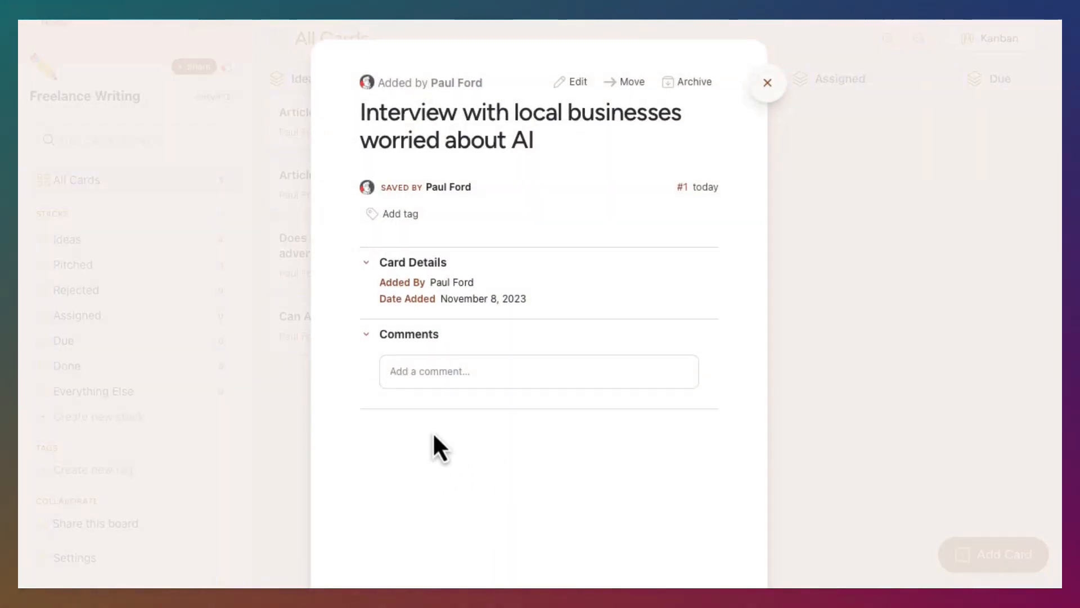
pyautogui.click(444, 370)
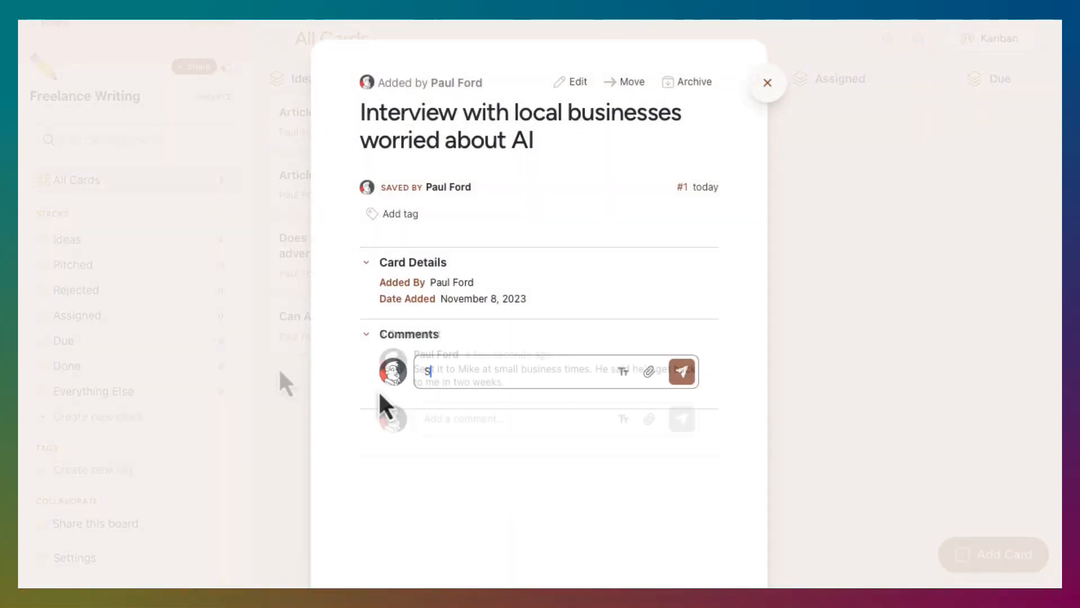
pyautogui.click(292, 360)
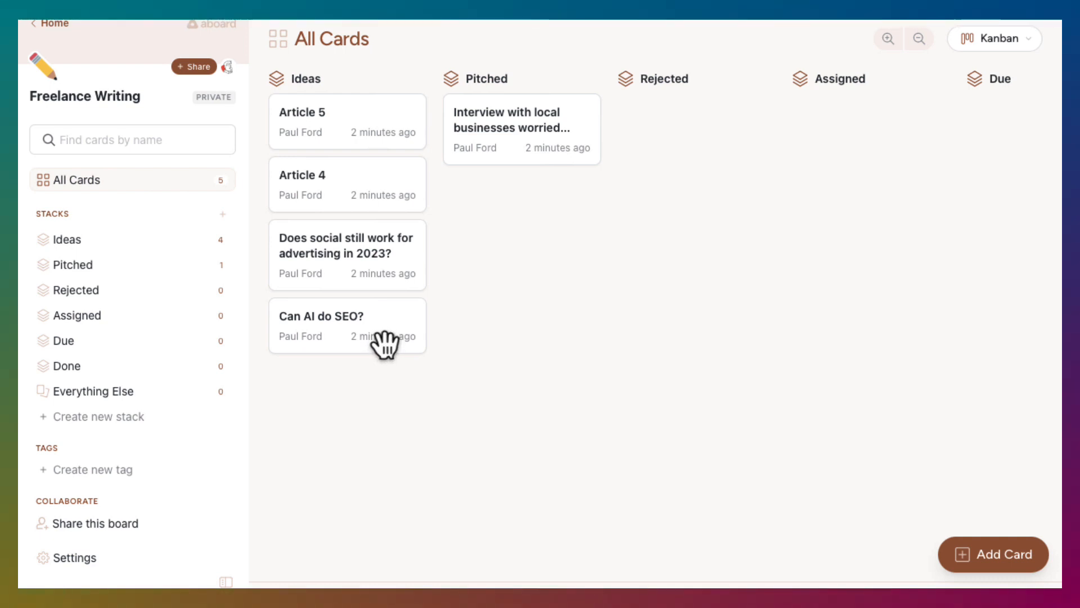
# Place "Can AI do SEO?" at the head of Ideas and move the interview card from Pitched to Rejected
pyautogui.moveTo(385, 346); pyautogui.dragTo(390, 157)
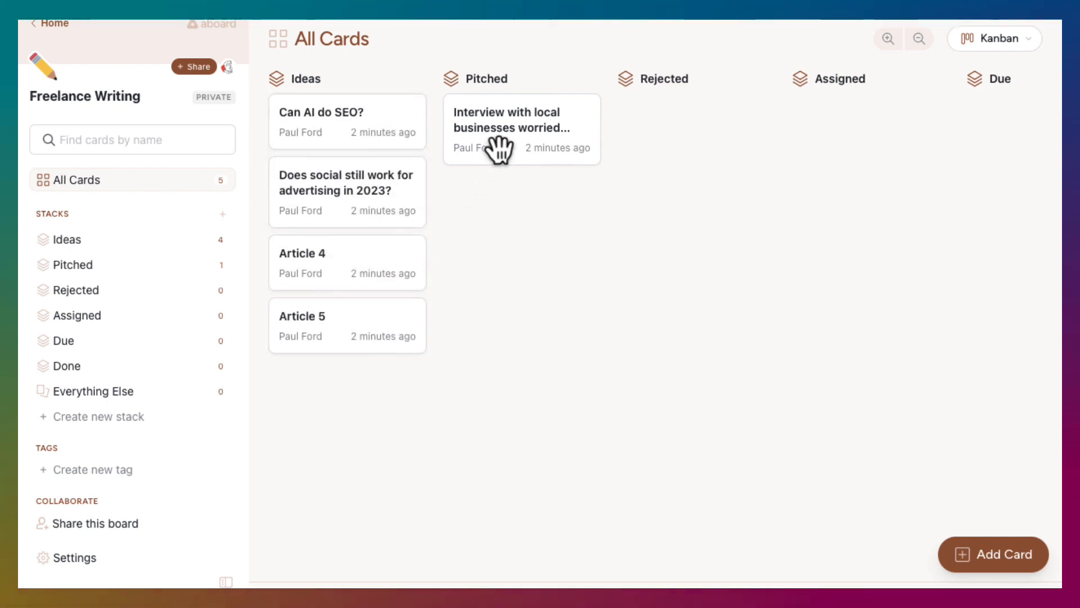
pyautogui.moveTo(495, 144); pyautogui.dragTo(669, 132)
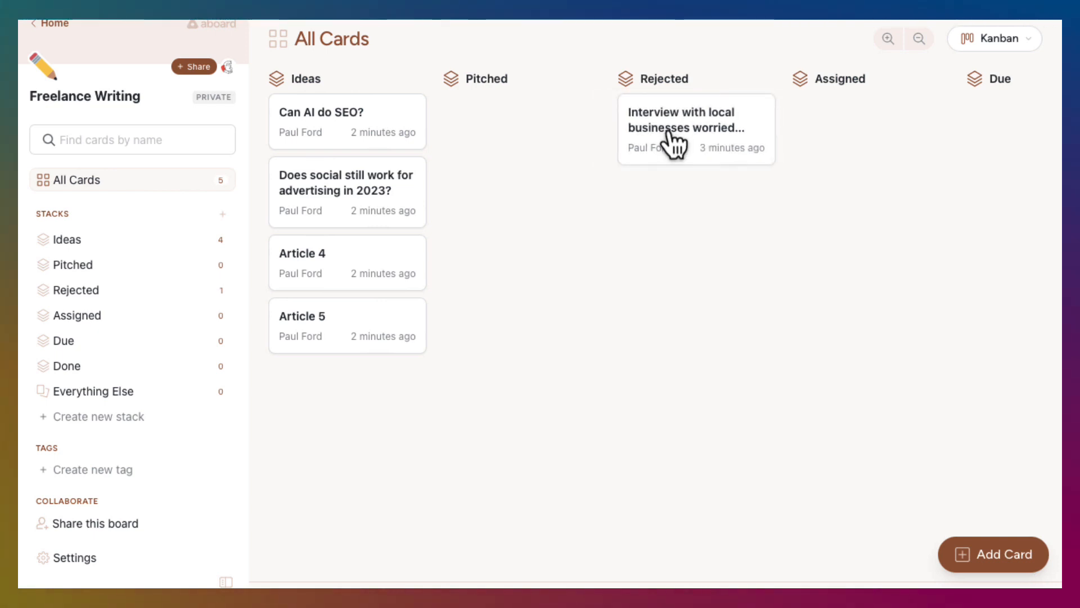
# Move the "Can AI do SEO?" card from Ideas to Pitched and then on to Due
pyautogui.moveTo(351, 141); pyautogui.dragTo(504, 140)
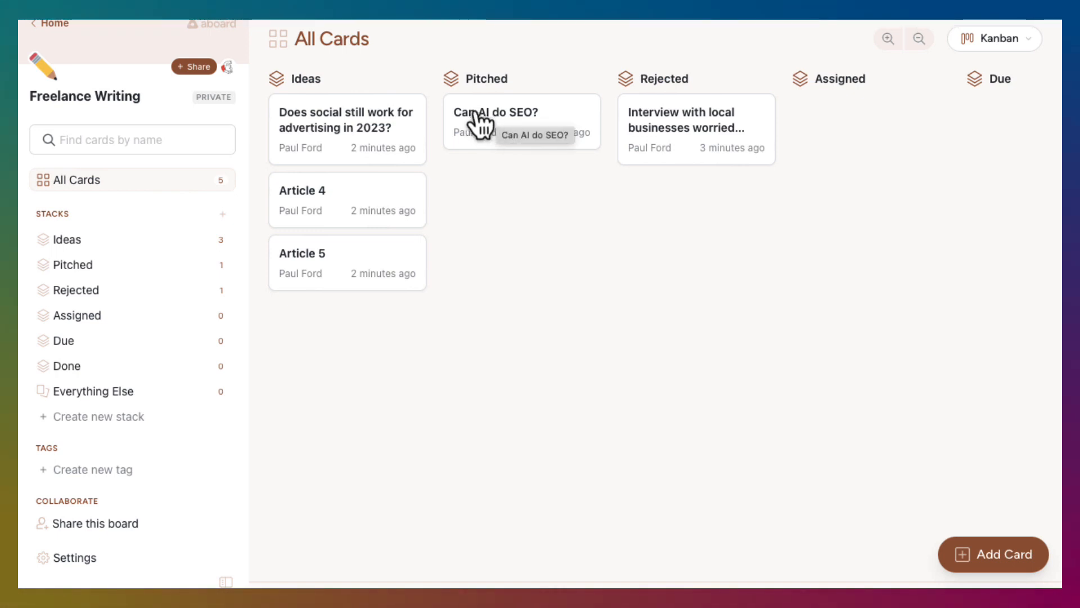
pyautogui.moveTo(477, 121); pyautogui.dragTo(964, 135)
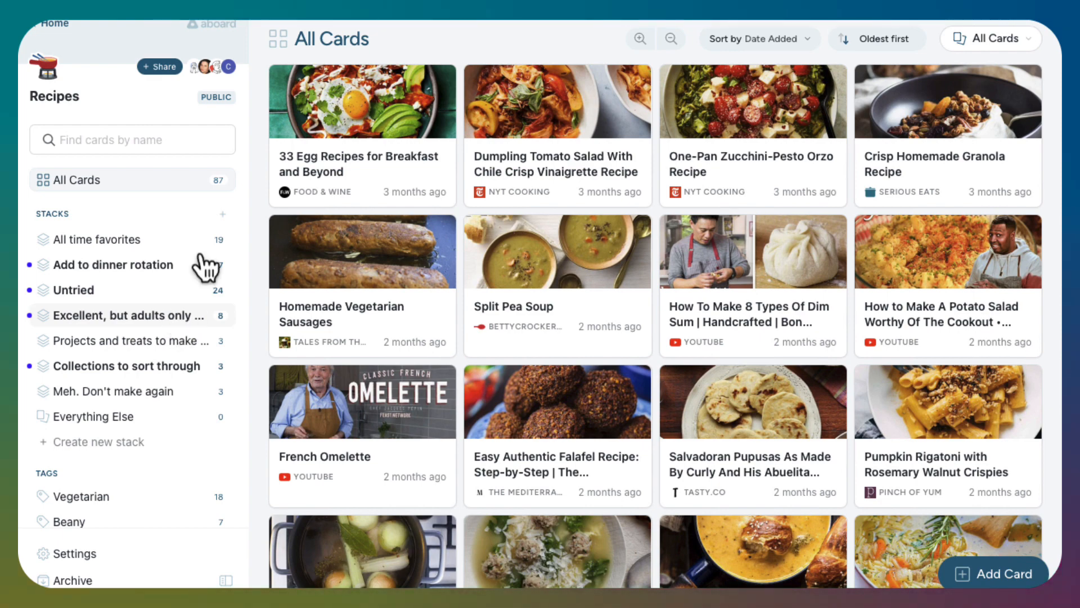
# Switch the Recipes board's card display to the Kanban view
pyautogui.click(963, 39)
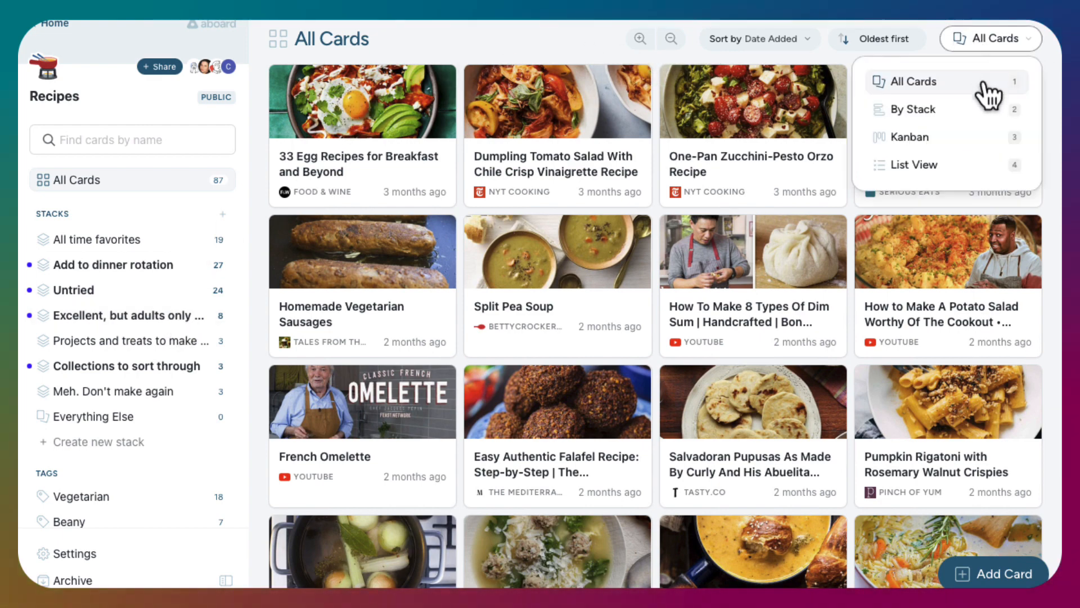
pyautogui.click(910, 137)
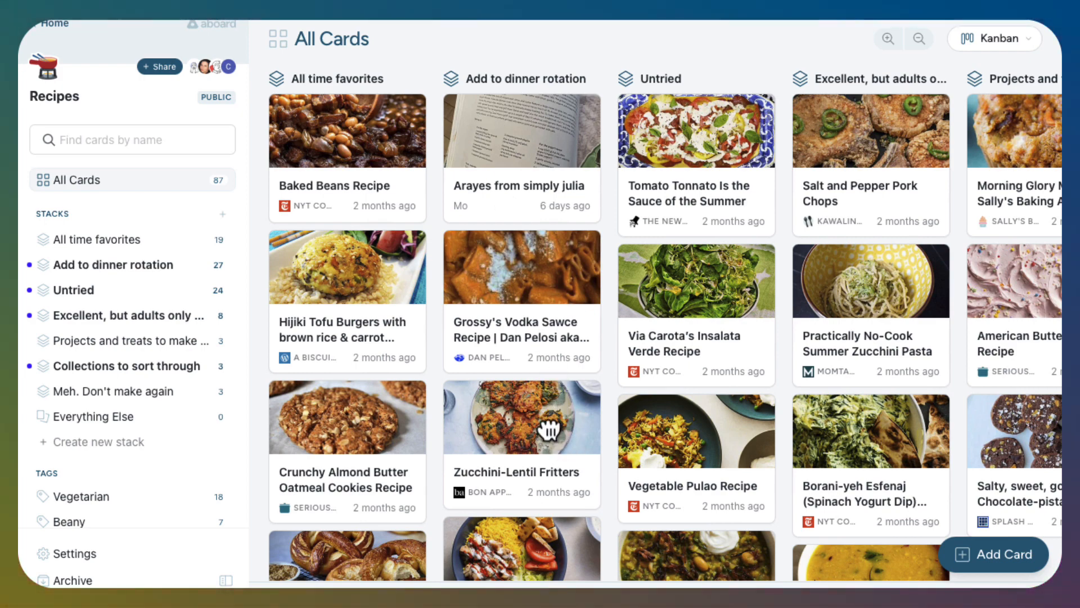
# Move the Zucchini-Lentil Fritters card from Add to dinner rotation to All time favorites and back again
pyautogui.moveTo(548, 430); pyautogui.dragTo(399, 419)
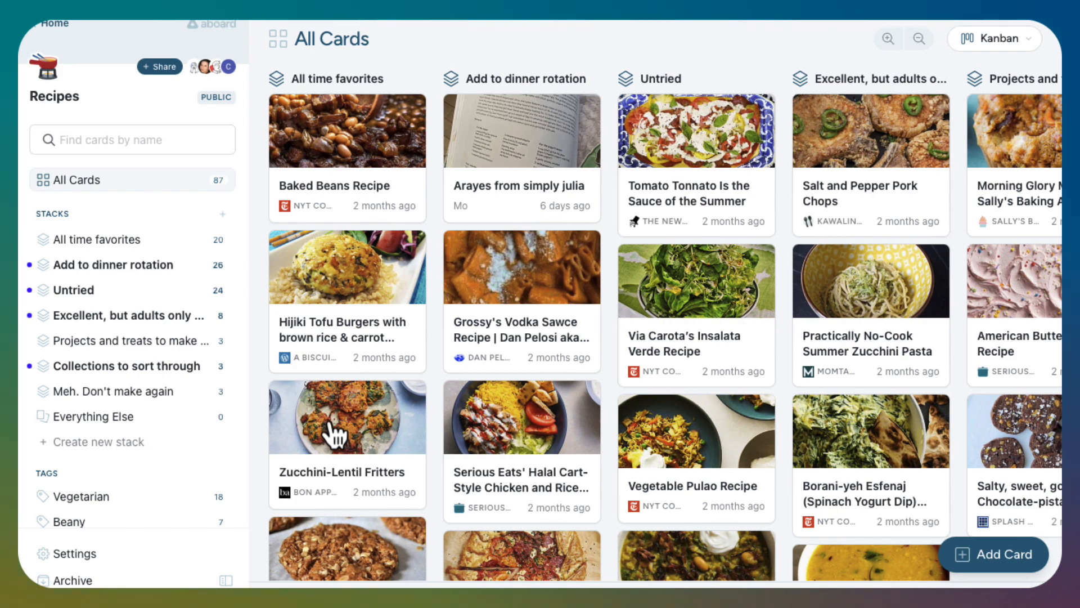
pyautogui.moveTo(334, 433); pyautogui.dragTo(581, 373)
# Look across the Recipes board's stacks and examine the cards further down the Untried stack
pyautogui.hscroll(3, 598, 366)
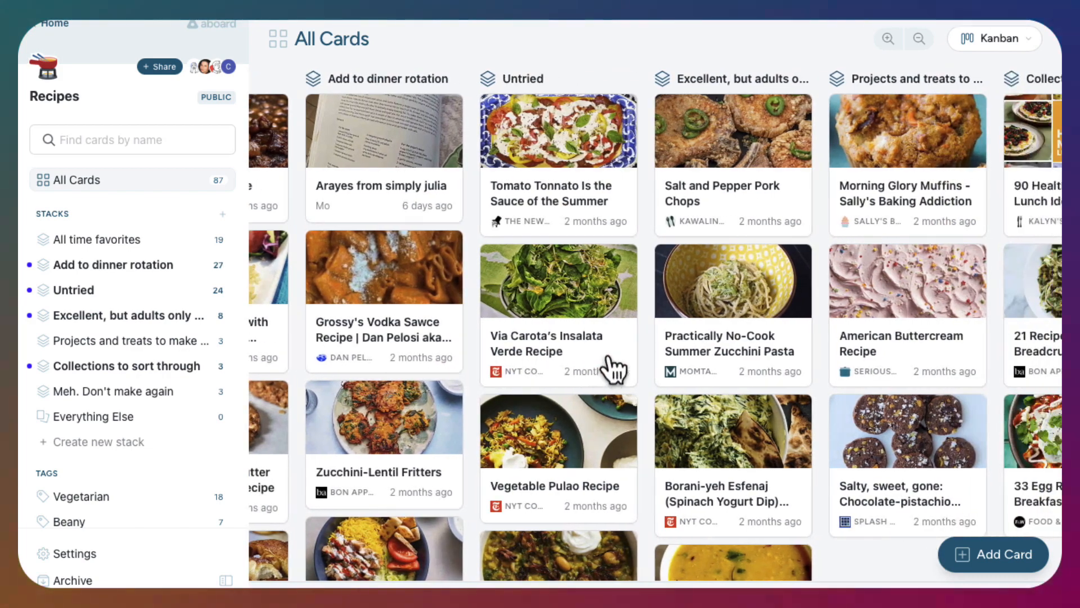
pyautogui.hscroll(7, 613, 366)
pyautogui.hscroll(-5, 619, 366)
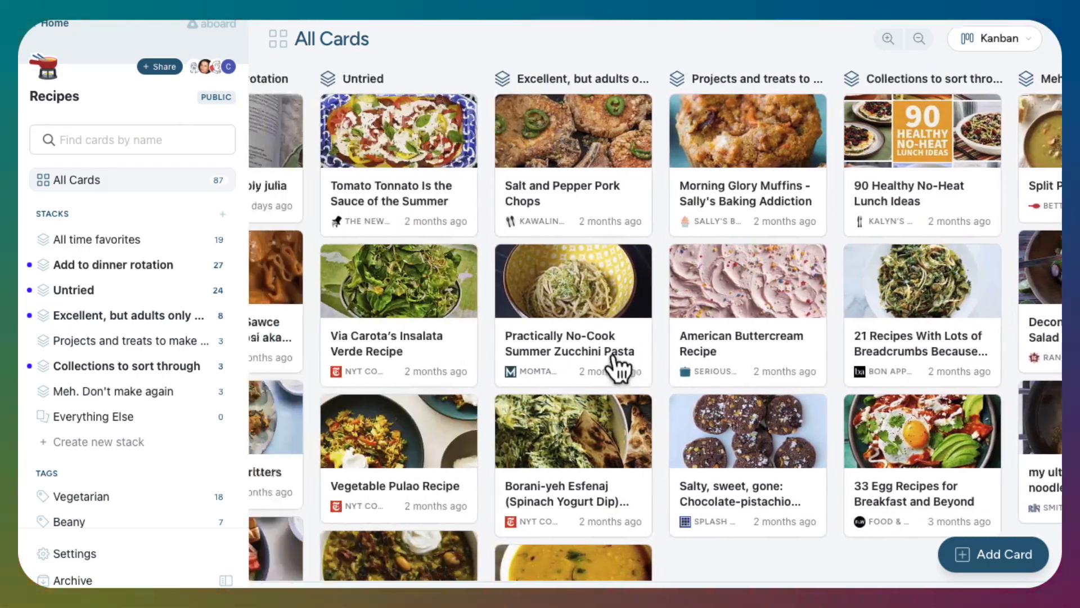
pyautogui.hscroll(-5, 618, 369)
pyautogui.scroll(-5, 612, 348)
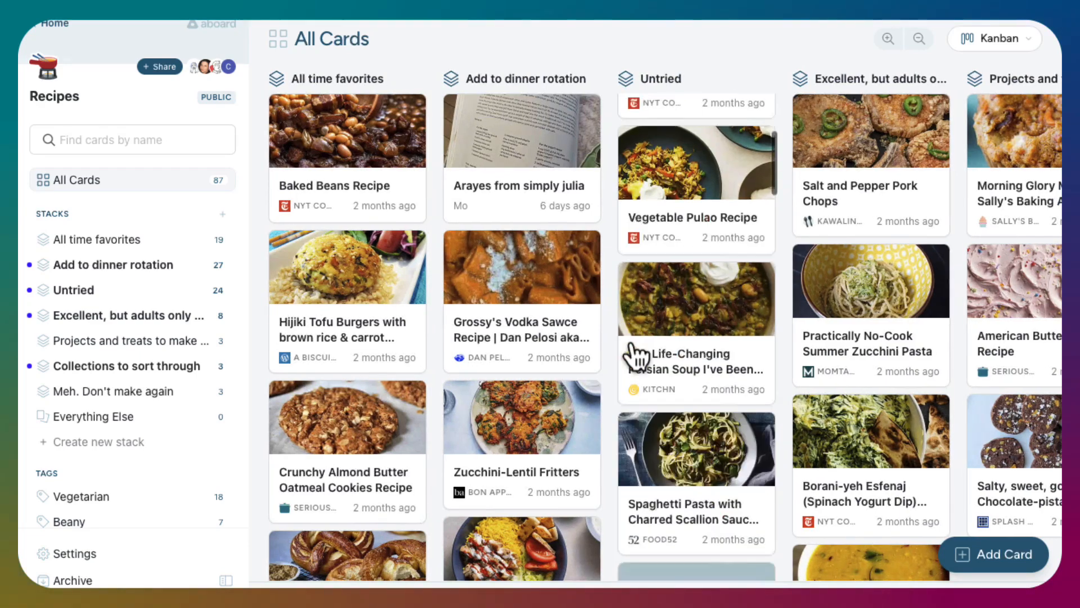
pyautogui.scroll(-8, 636, 355)
pyautogui.scroll(-20, 636, 355)
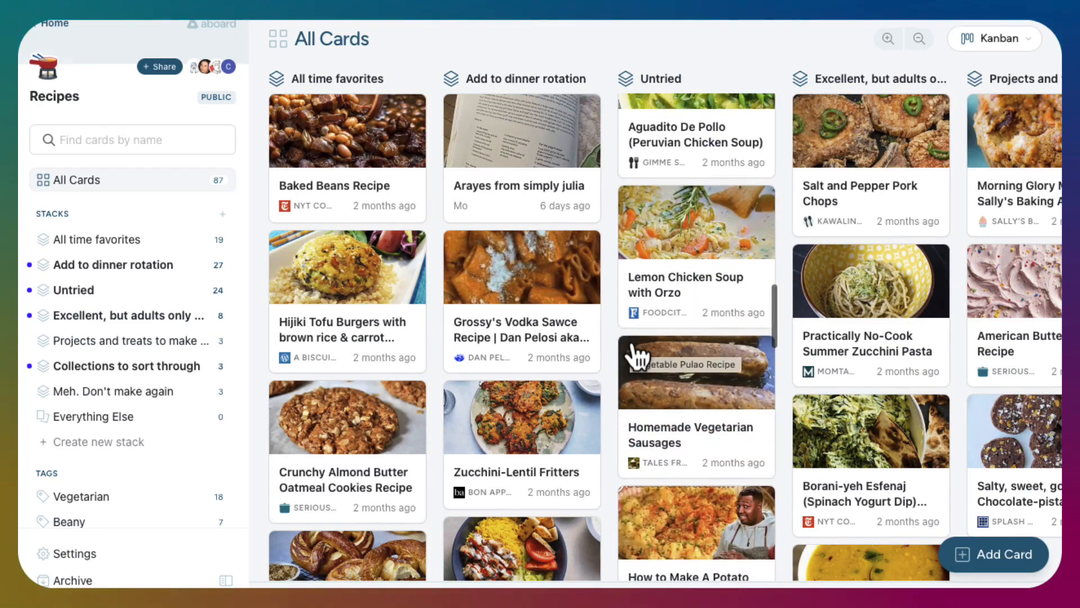
pyautogui.scroll(-10, 704, 364)
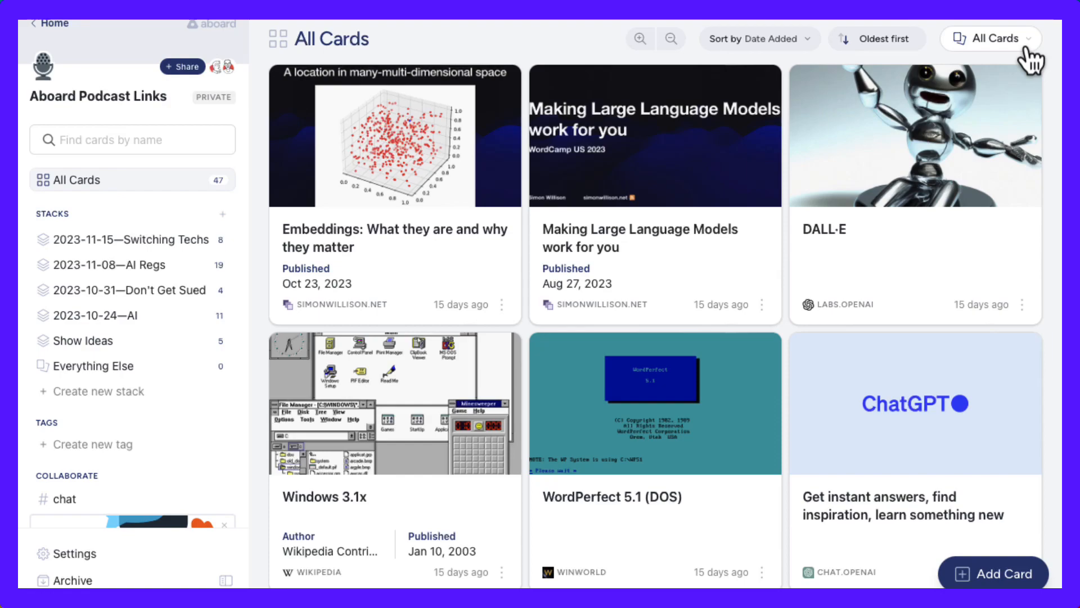
# Show the Aboard Podcast Links board in Kanban view and shrink its cards by two zoom levels
pyautogui.click(1018, 48)
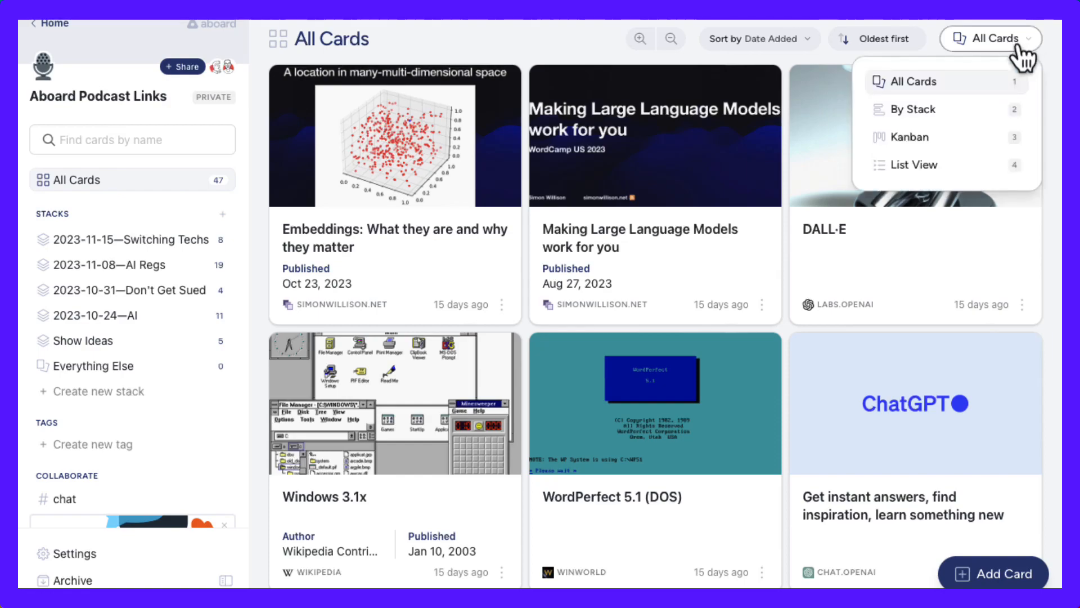
pyautogui.click(945, 138)
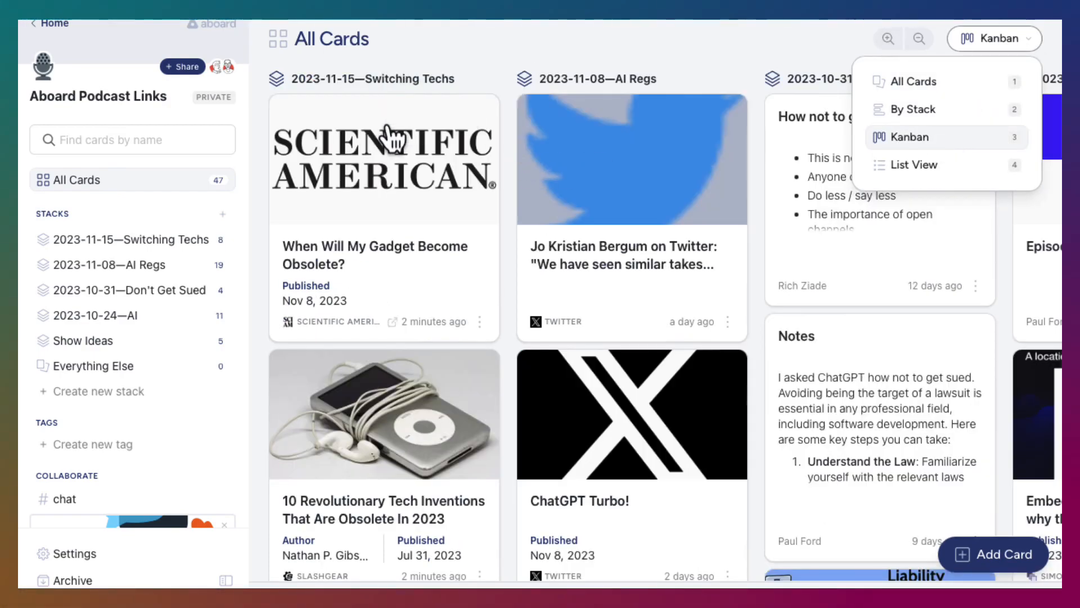
pyautogui.click(920, 39)
pyautogui.click(919, 39)
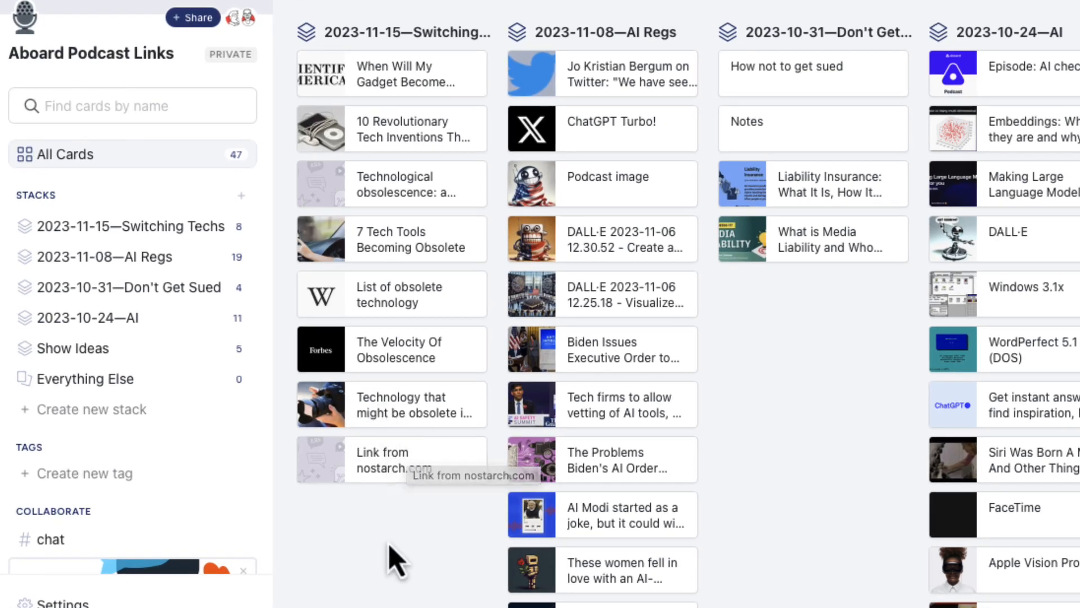
# Reorder the 2023-11-15—Switching Techs stack: List of obsolete technology first, Link from nostarch.com third, 7 Tech Tools seventh, 10 Revolutionary Tech Inventions last
pyautogui.moveTo(416, 312); pyautogui.dragTo(420, 81)
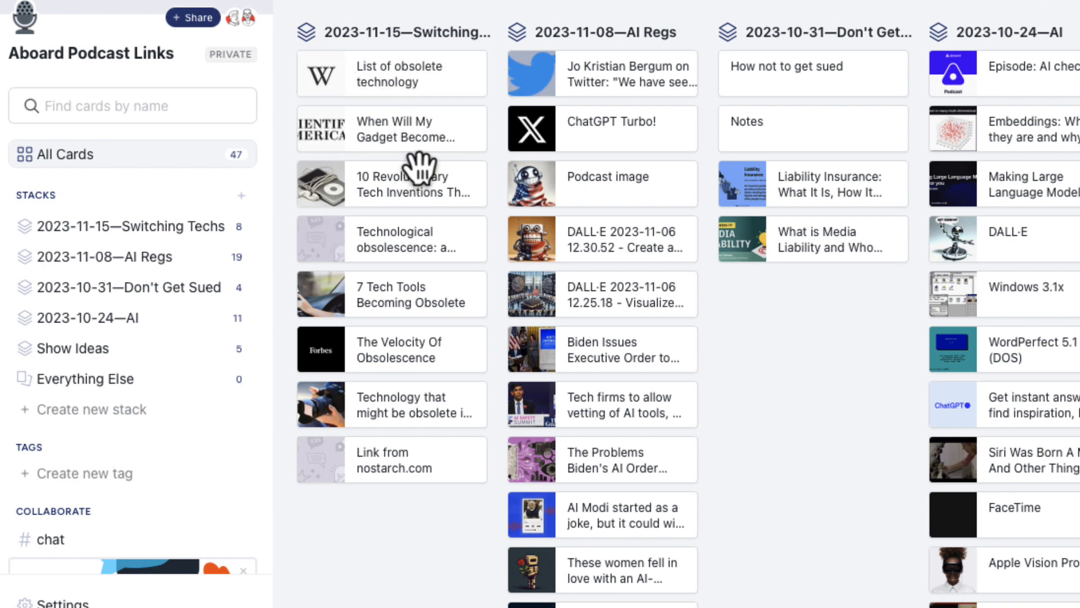
pyautogui.moveTo(416, 188); pyautogui.dragTo(434, 488)
pyautogui.moveTo(403, 255); pyautogui.dragTo(400, 389)
pyautogui.moveTo(406, 317); pyautogui.dragTo(405, 185)
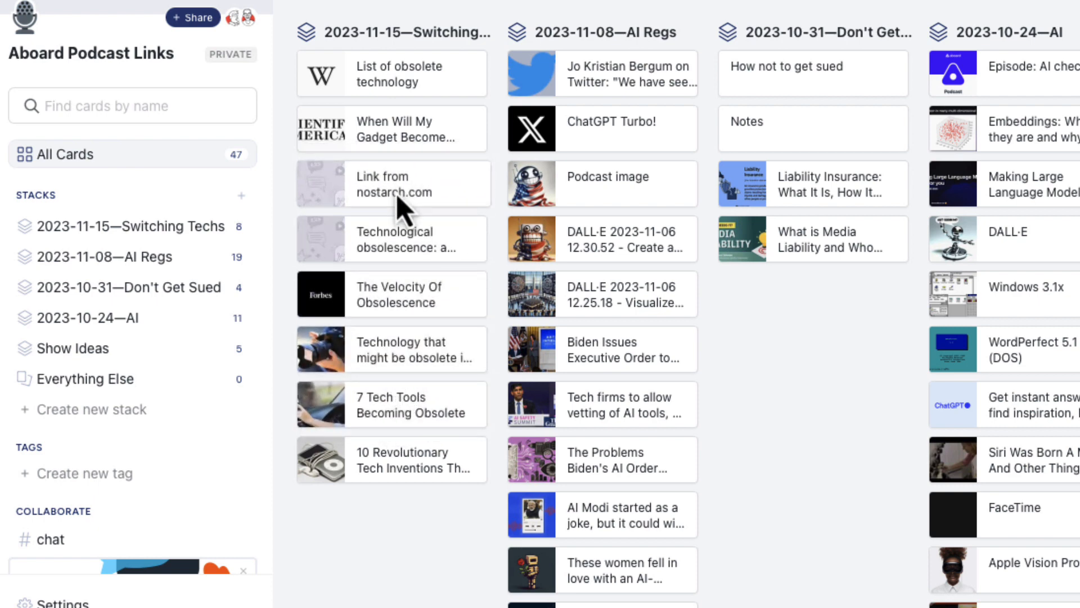